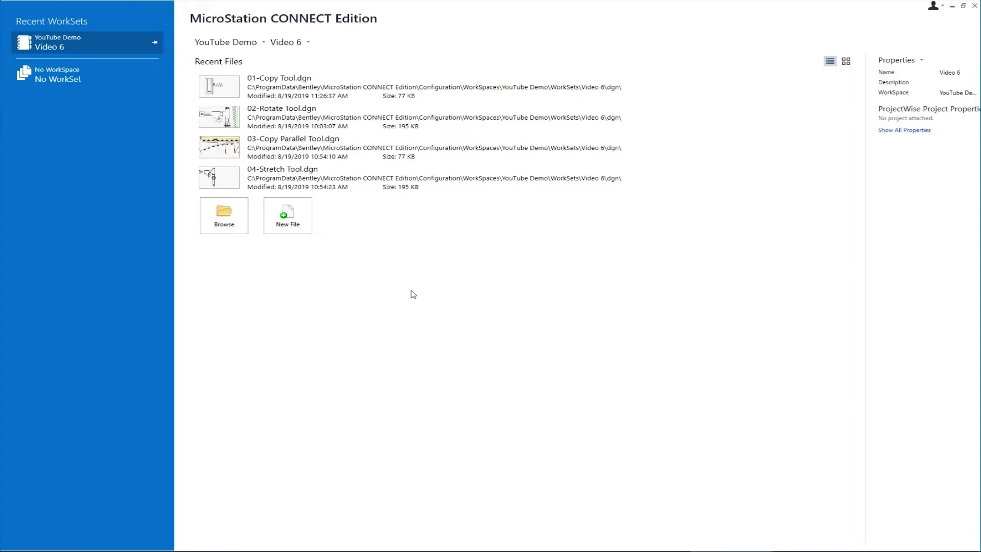
Open 01-Copy Tool.dgn and copy the red rebar circle horizontally with 2 copies, spaced to the midpoint of the horizontal bar
click(229, 87)
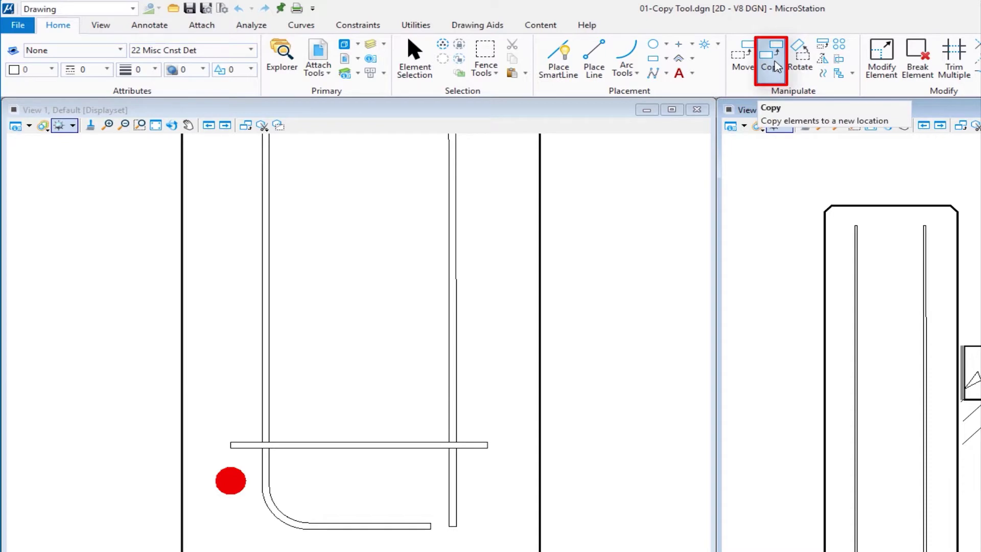
click(775, 64)
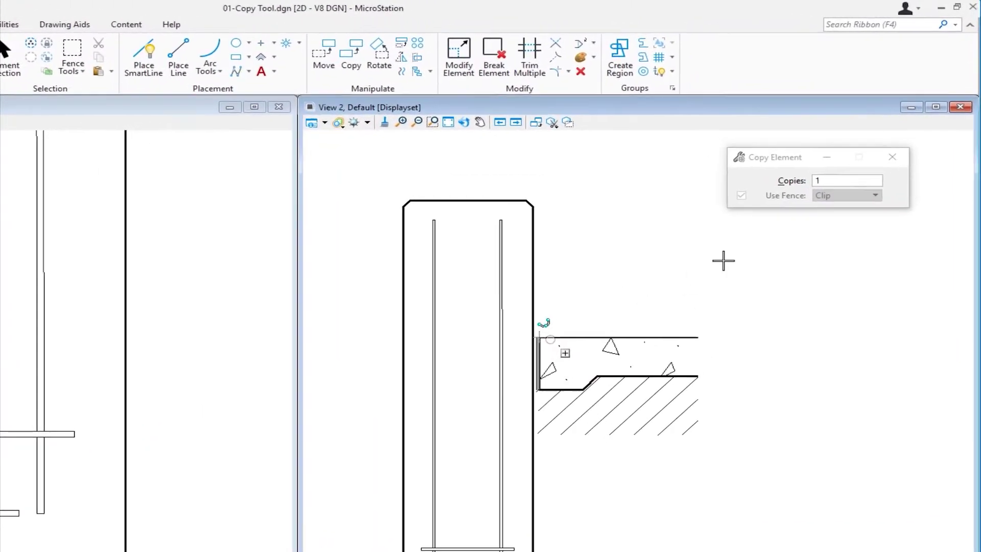
click(819, 187)
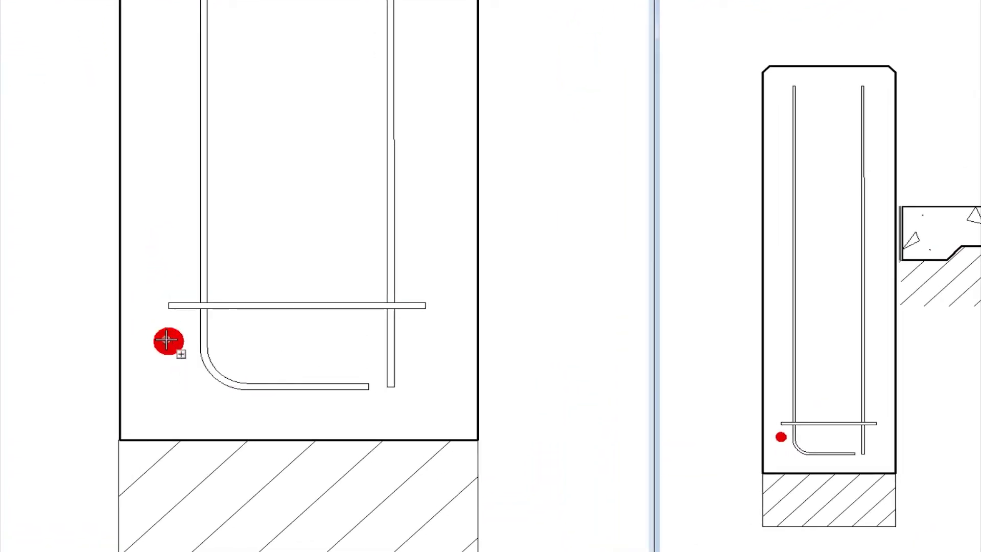
click(169, 340)
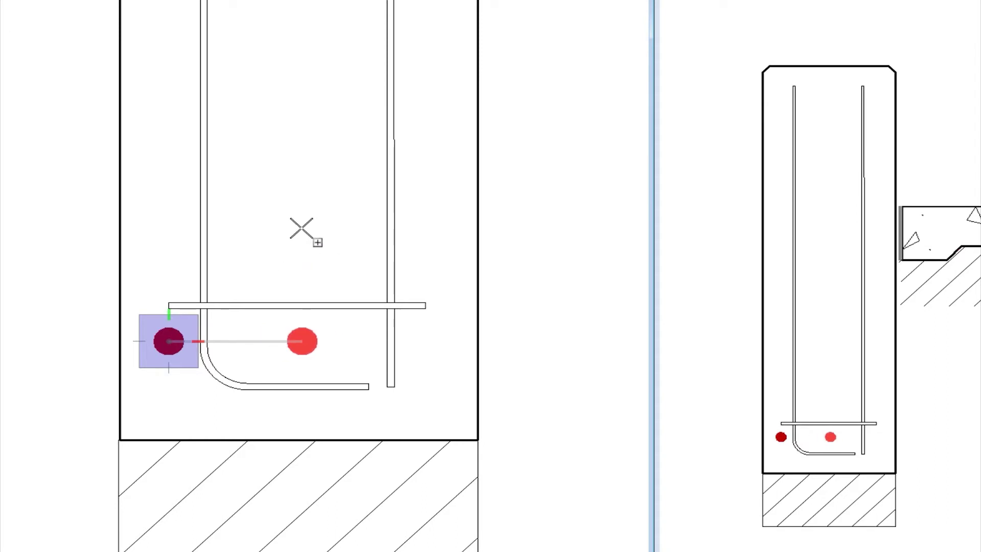
click(297, 308)
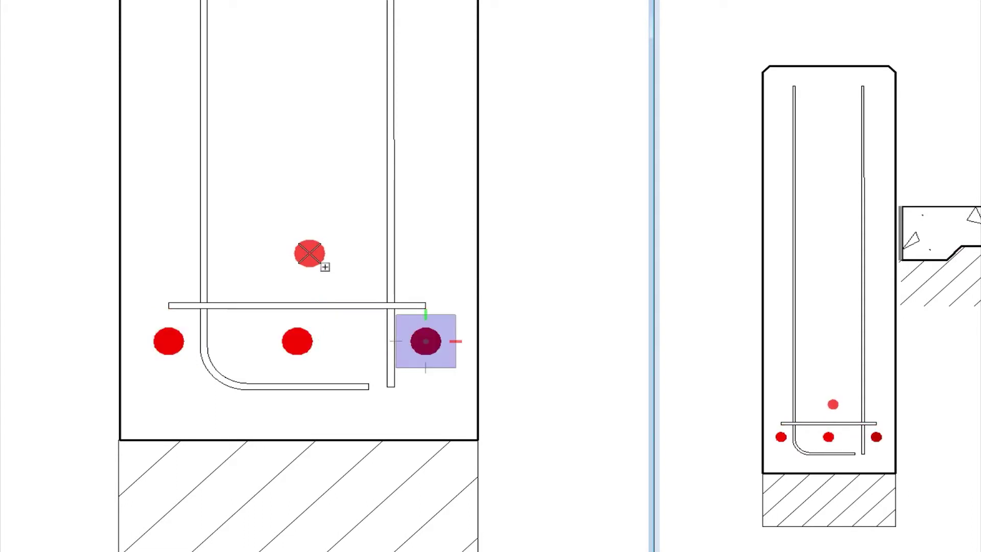
right_click(310, 253)
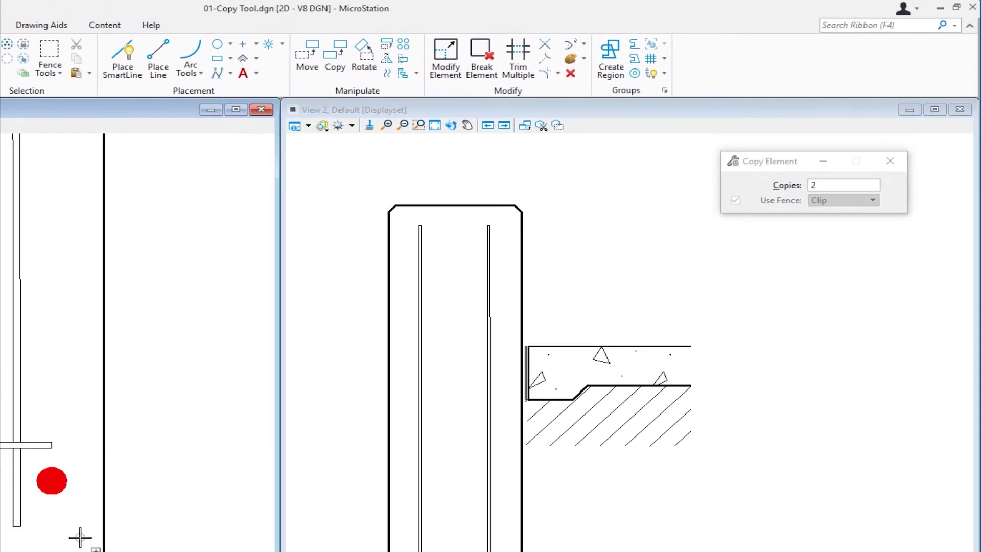
Copy the two outer red rebar circles straight up the wall section together, making 4 evenly spaced copies
double_click(818, 186)
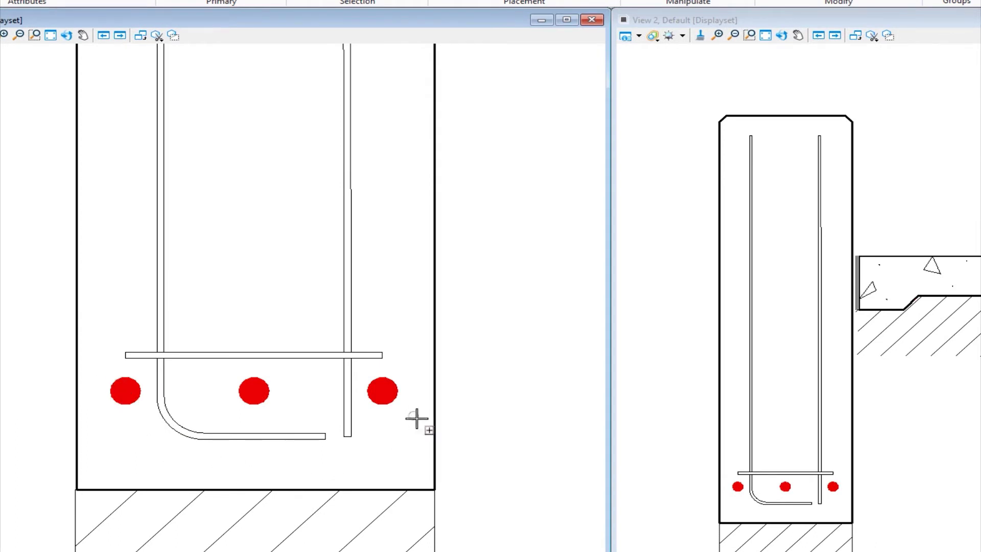
drag(412, 423, 370, 381)
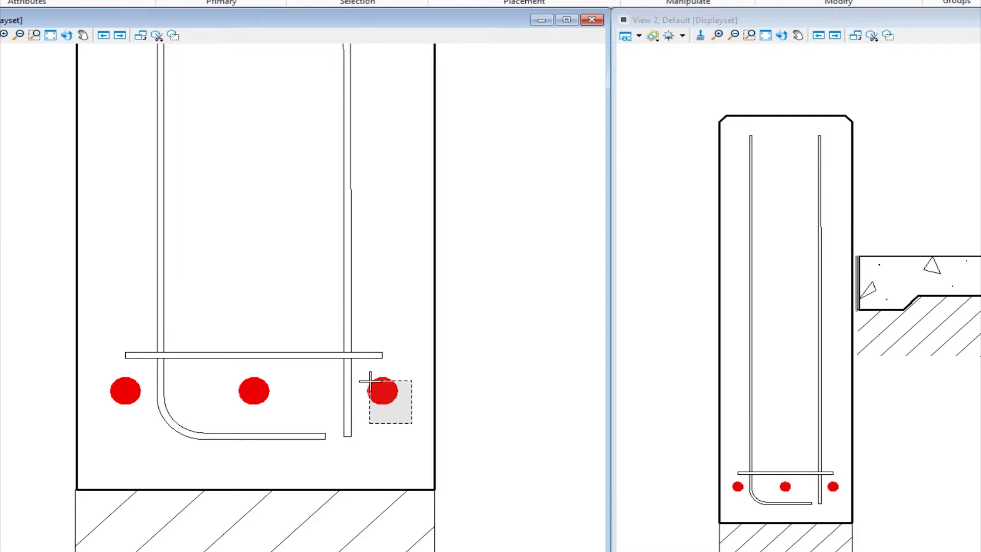
mouse_move(370, 381)
mouse_down()
mouse_move(473, 368)
mouse_move(354, 377)
mouse_move(369, 382)
mouse_up()
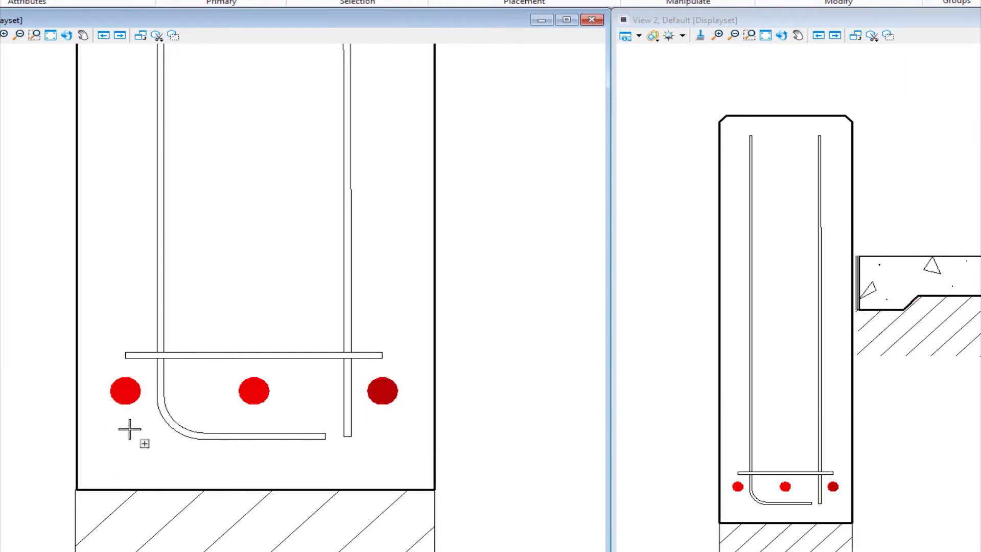
drag(129, 429, 94, 376)
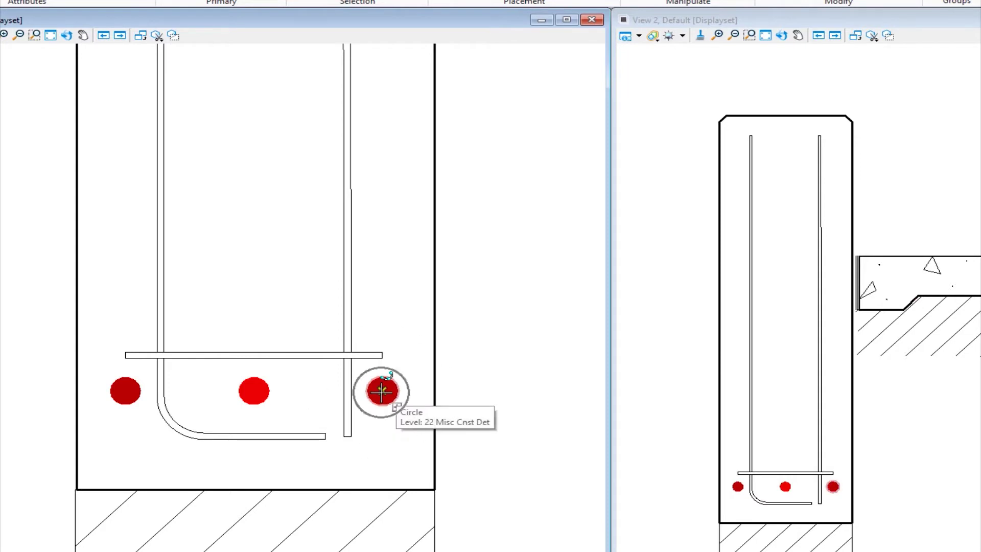
drag(382, 391, 391, 254)
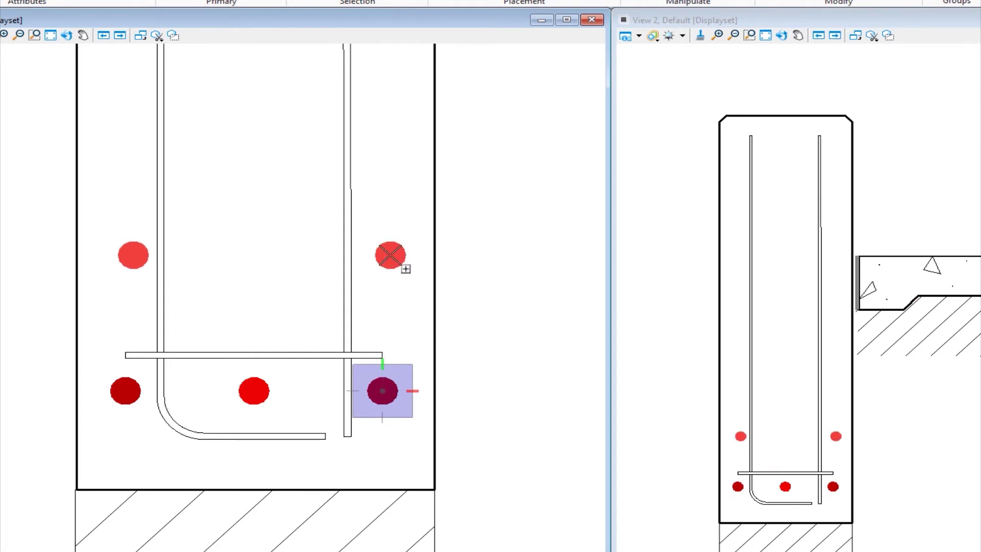
click(391, 256)
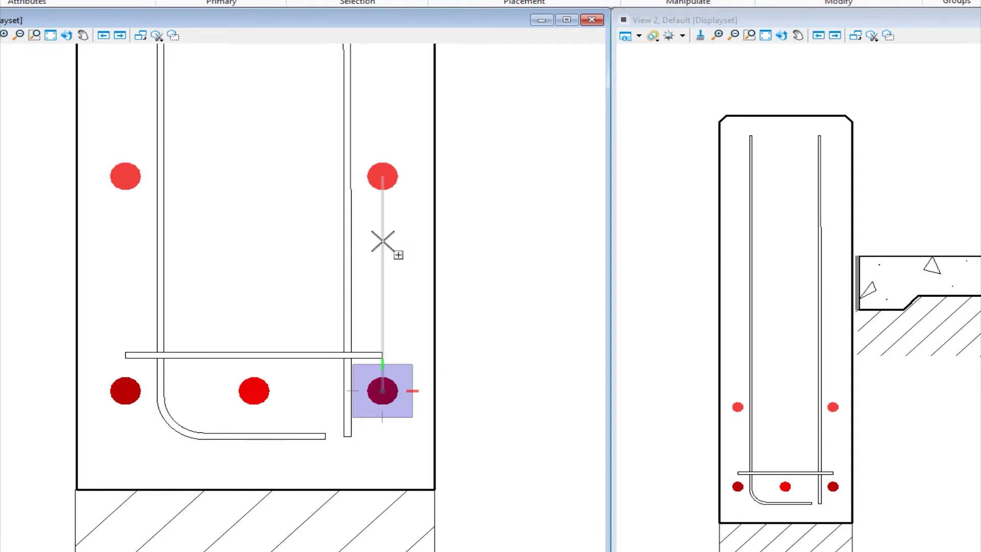
click(383, 241)
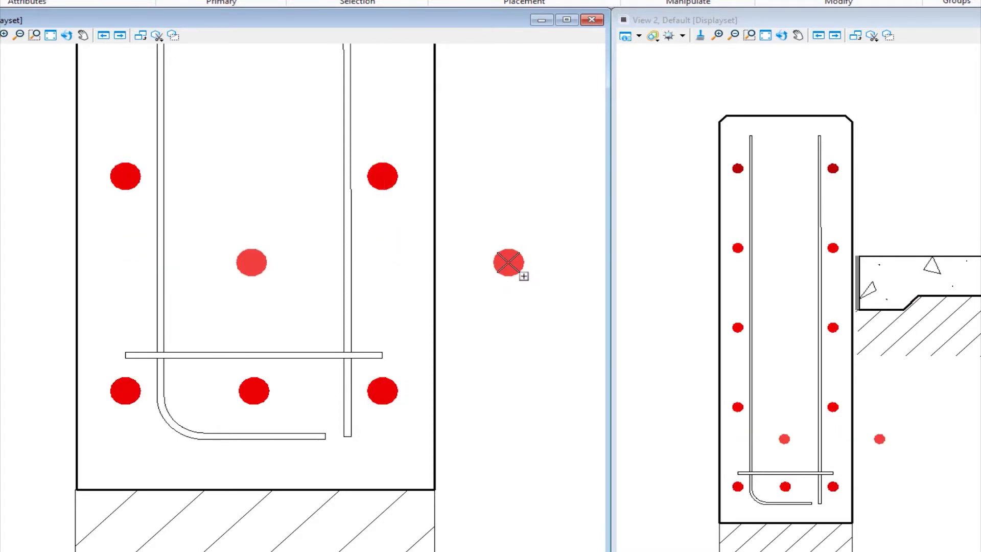
right_click(510, 263)
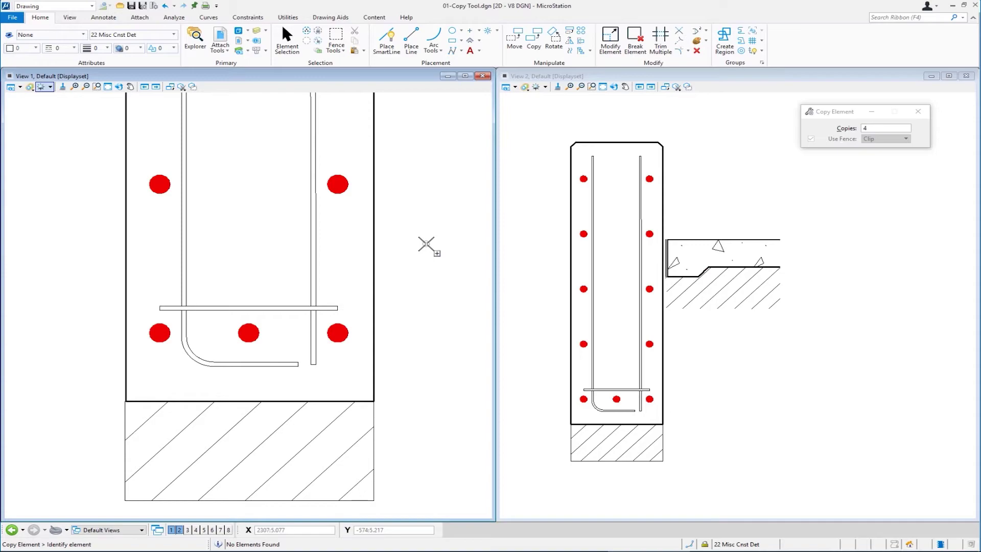
Close the current drawing, open 02-Rotate Tool.dgn and start the Rotate command
key(ctrl+w)
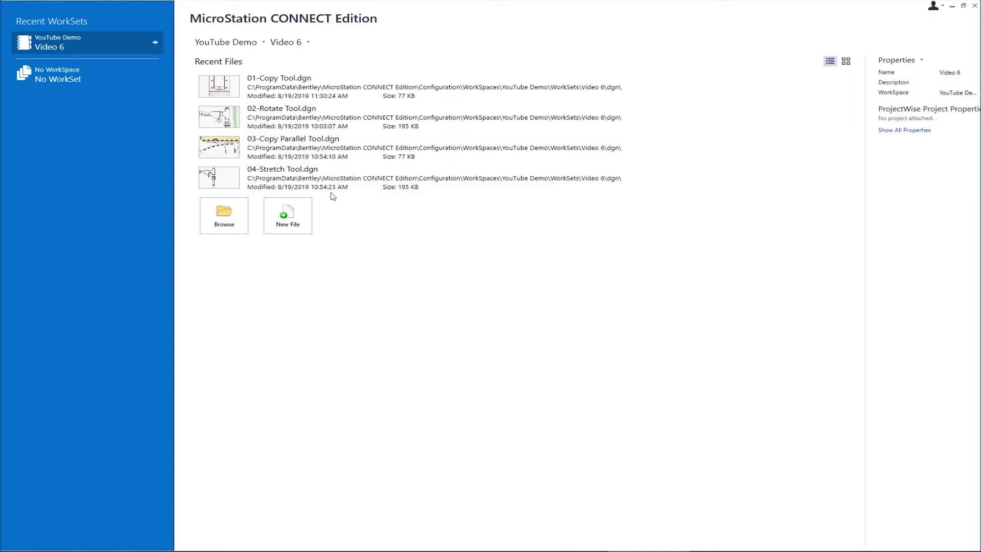
click(228, 122)
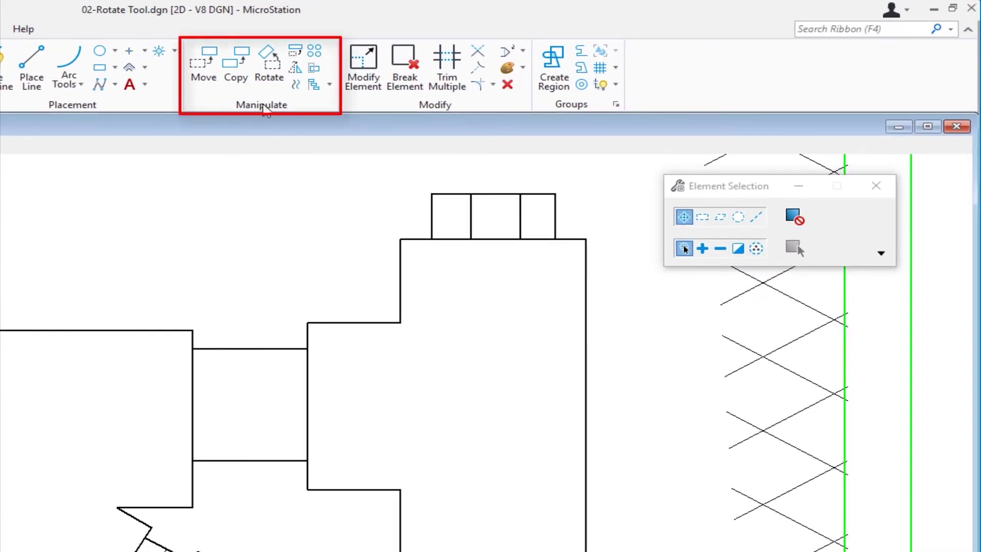
click(270, 74)
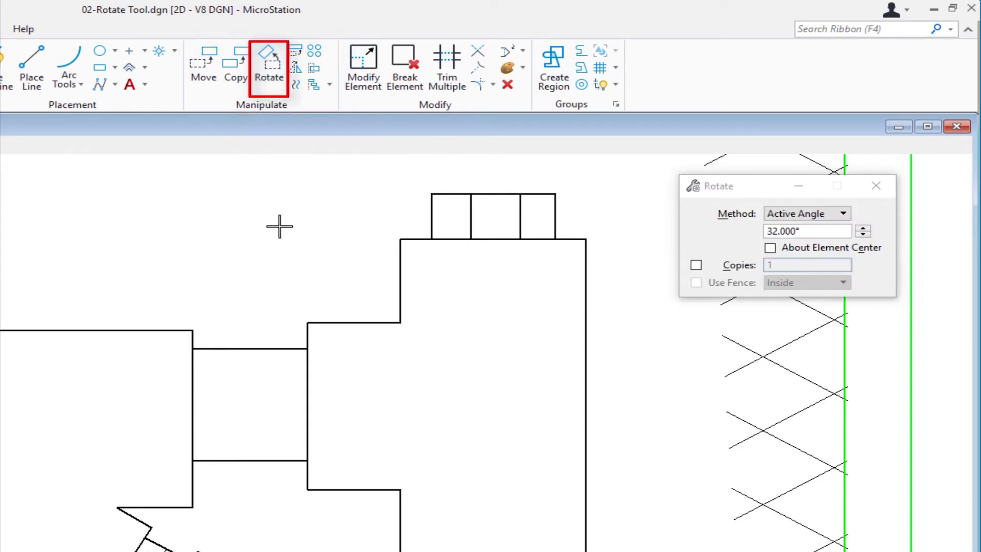
Try to rotate the upper edge line of the valve body by the 32° Active Angle about its left endpoint
click(826, 214)
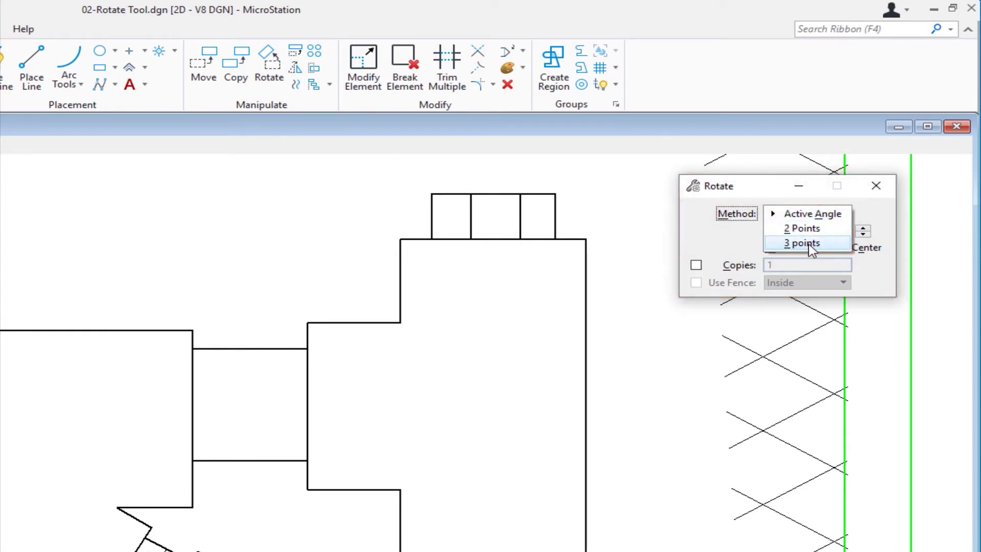
click(799, 217)
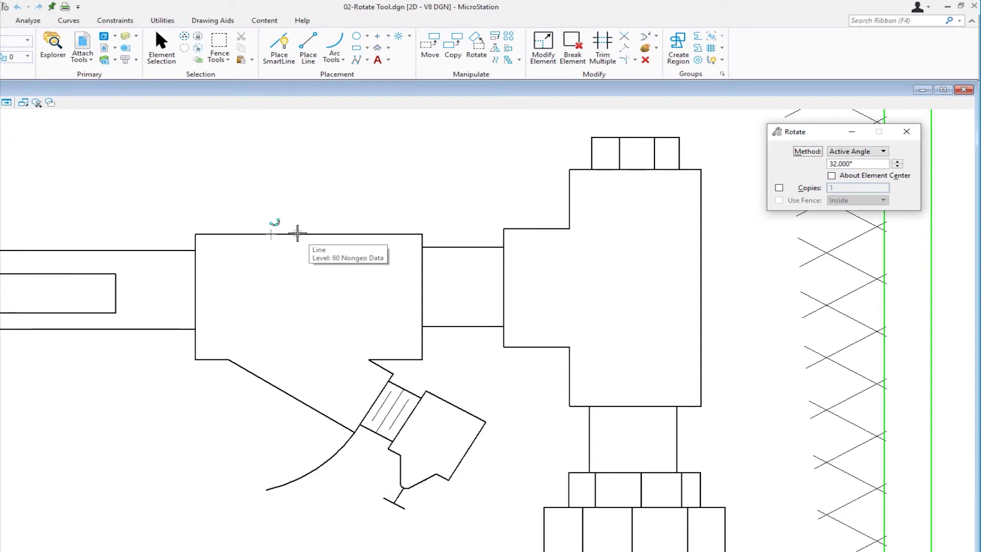
click(270, 235)
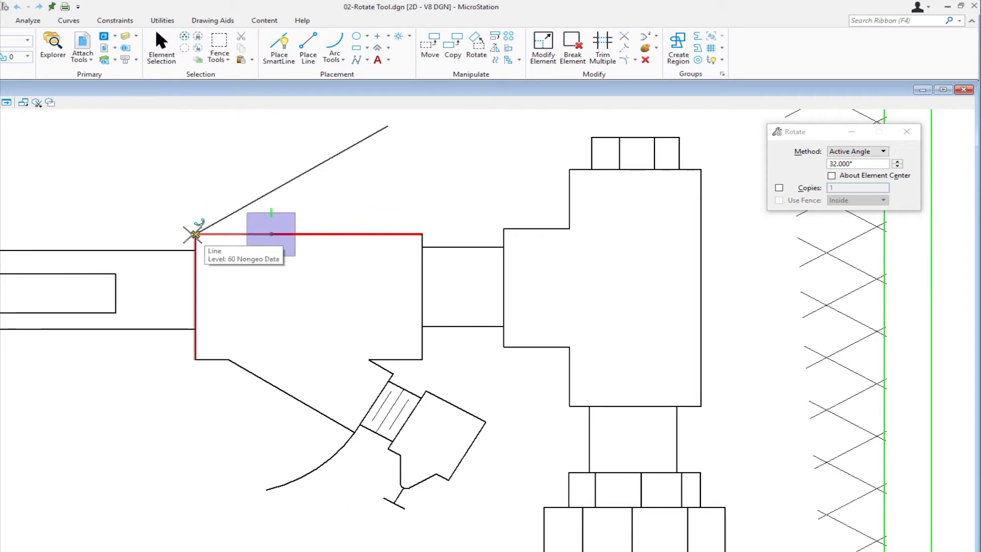
click(194, 235)
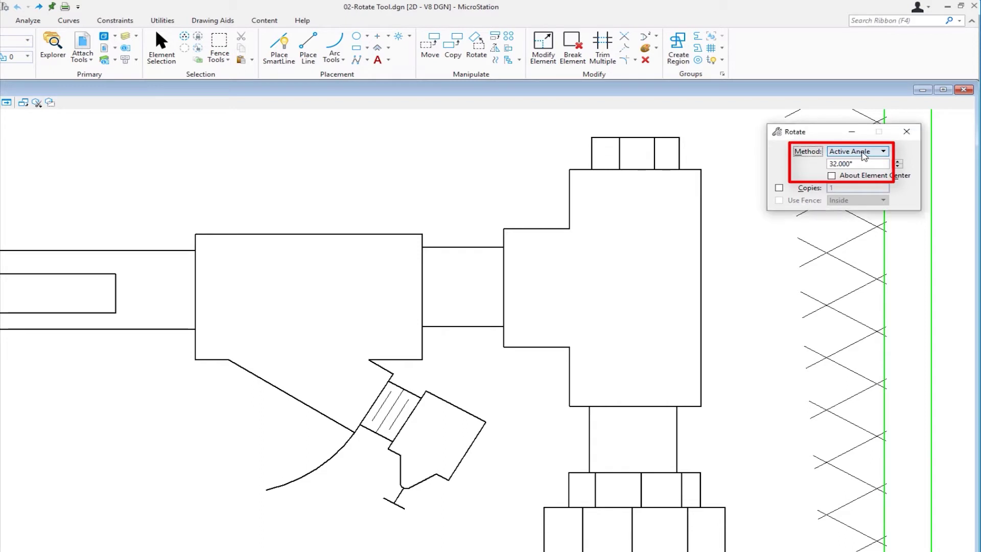
Set the Rotate command to the 3 points method with 3 copies
click(864, 153)
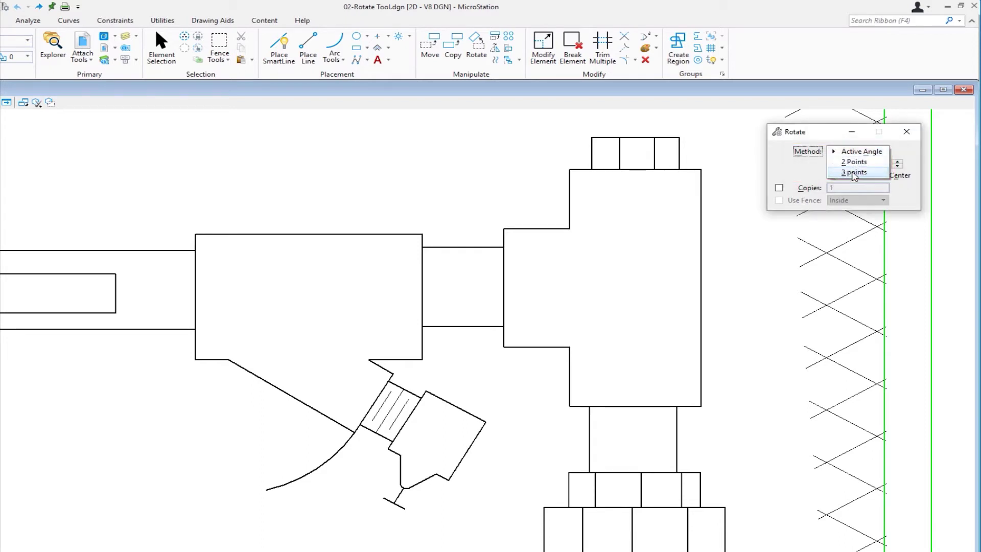
click(854, 173)
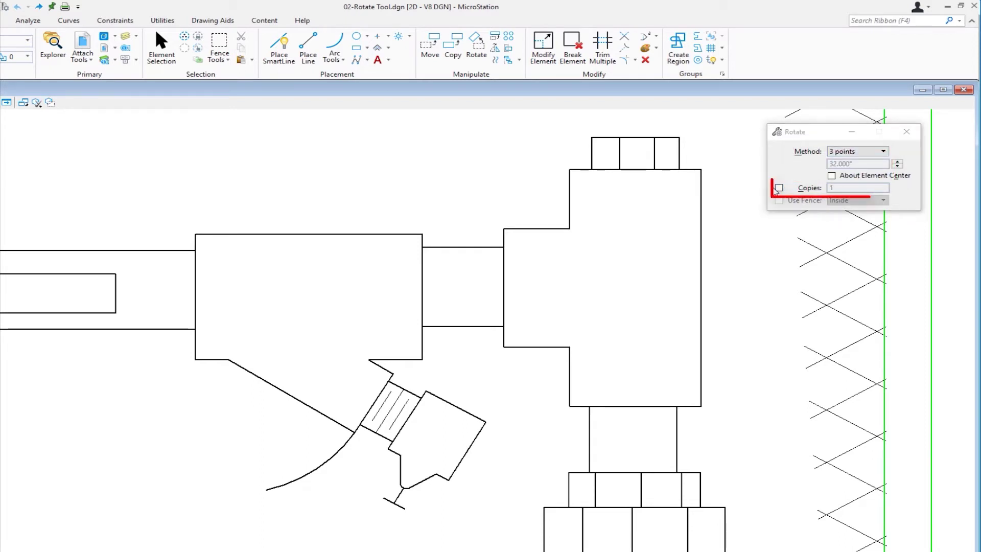
click(779, 189)
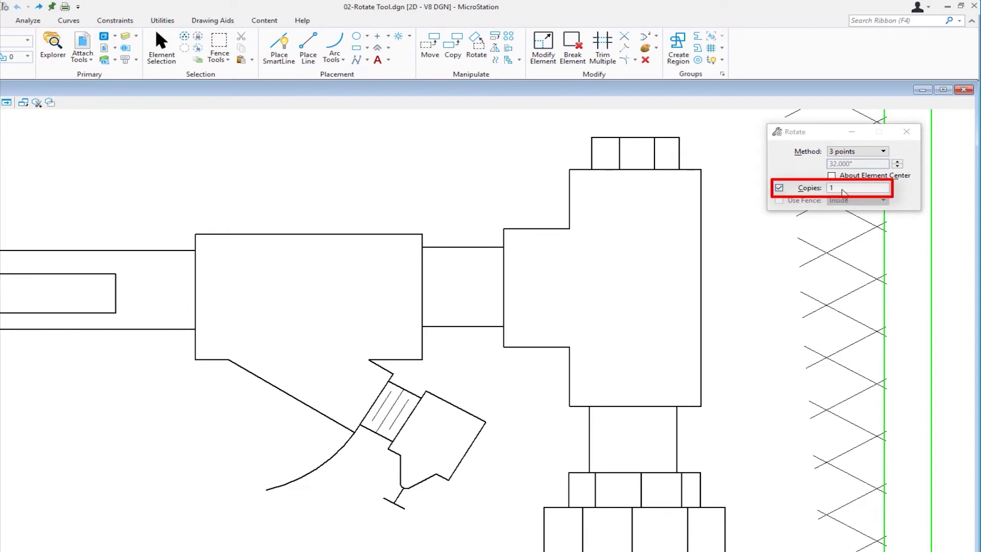
click(827, 192)
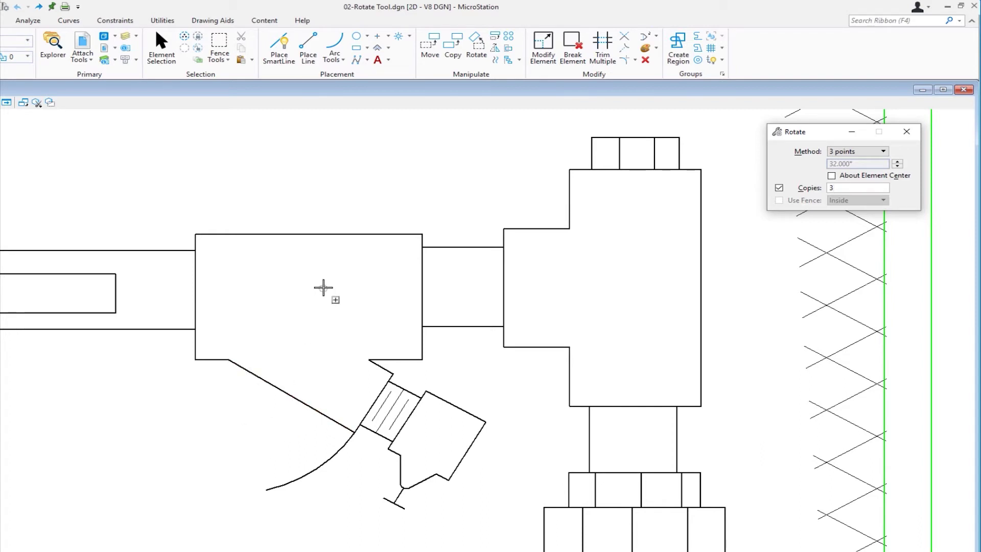
Rotate copies of the slanted line below the valve body about its upper end to the arc's first third point, using a keypoint snap divisor of 3
click(264, 379)
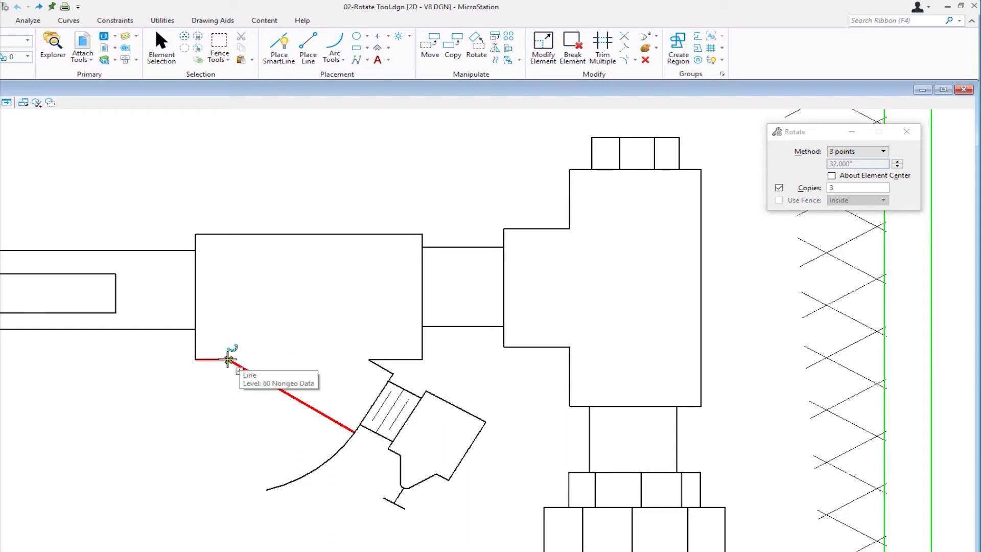
click(228, 360)
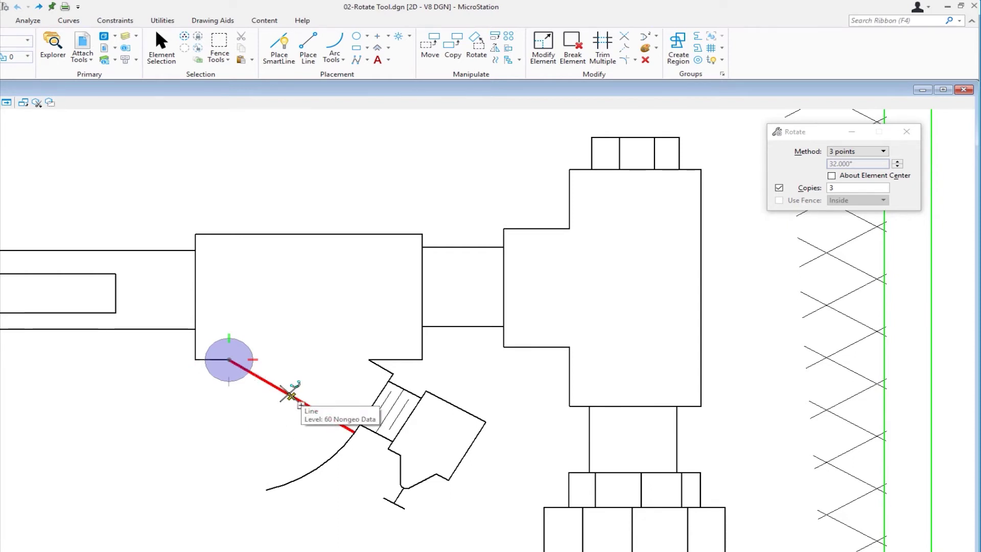
click(290, 394)
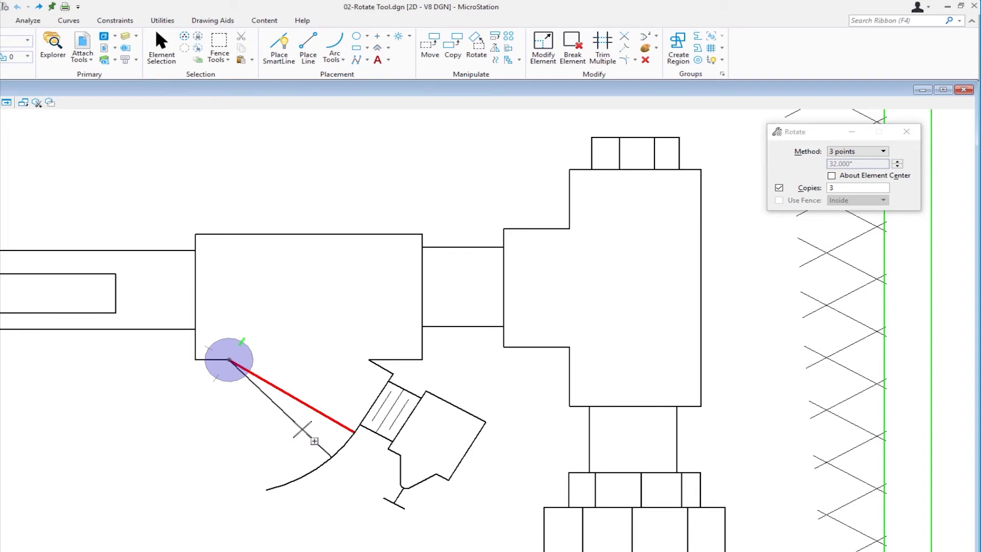
key(k)
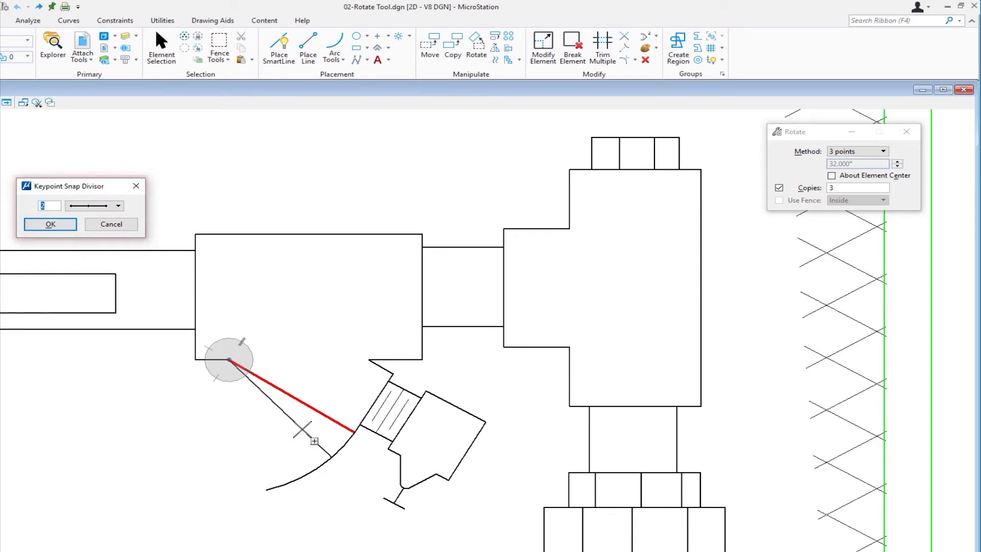
text(3)
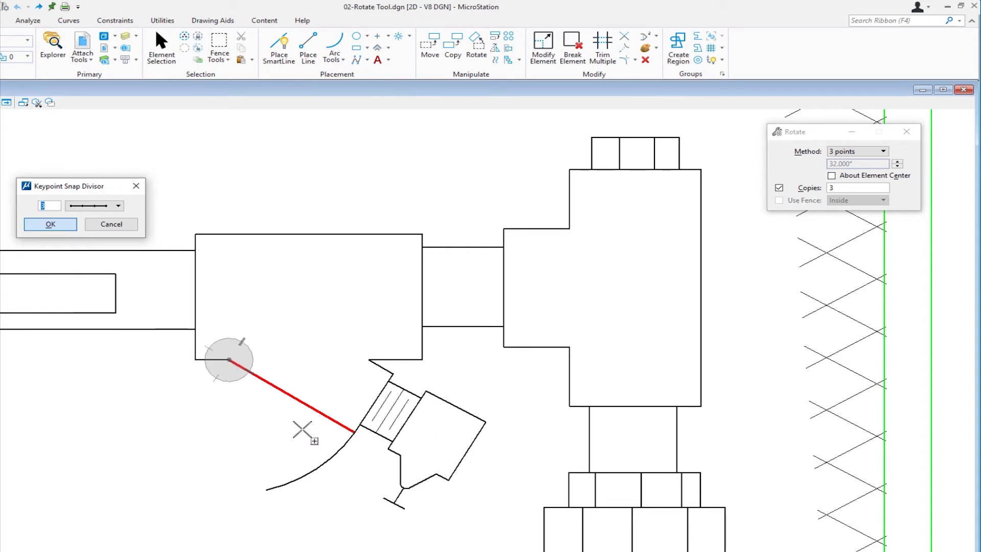
key(Return)
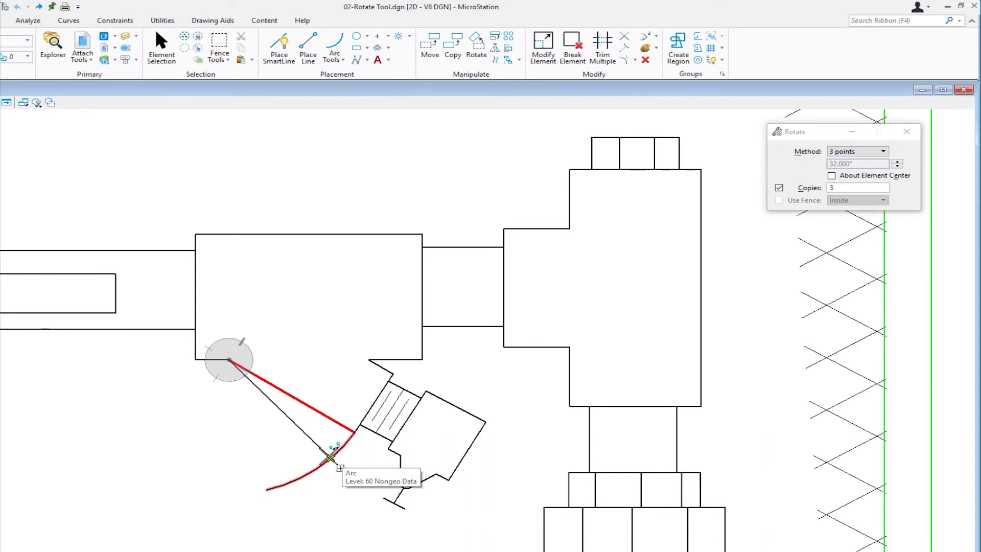
click(330, 458)
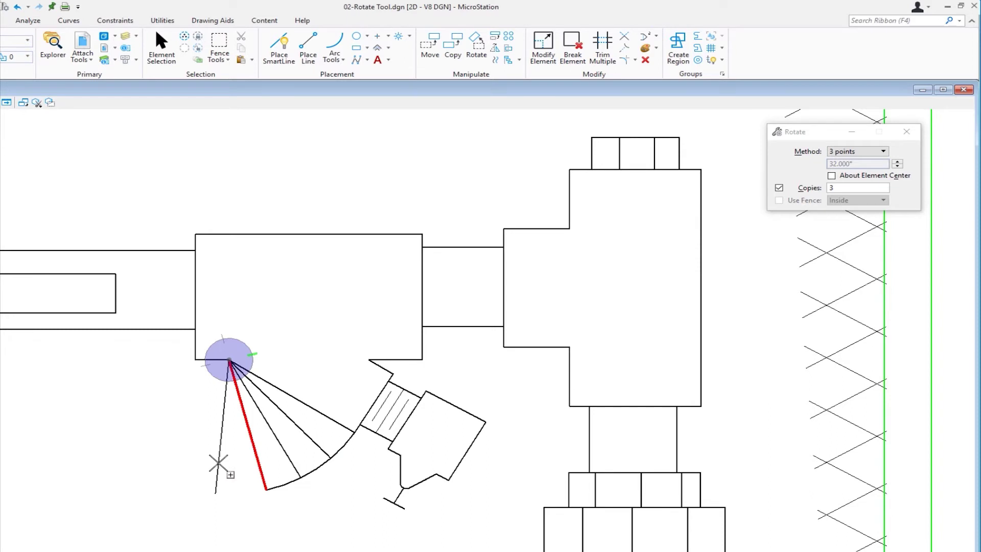
click(218, 463)
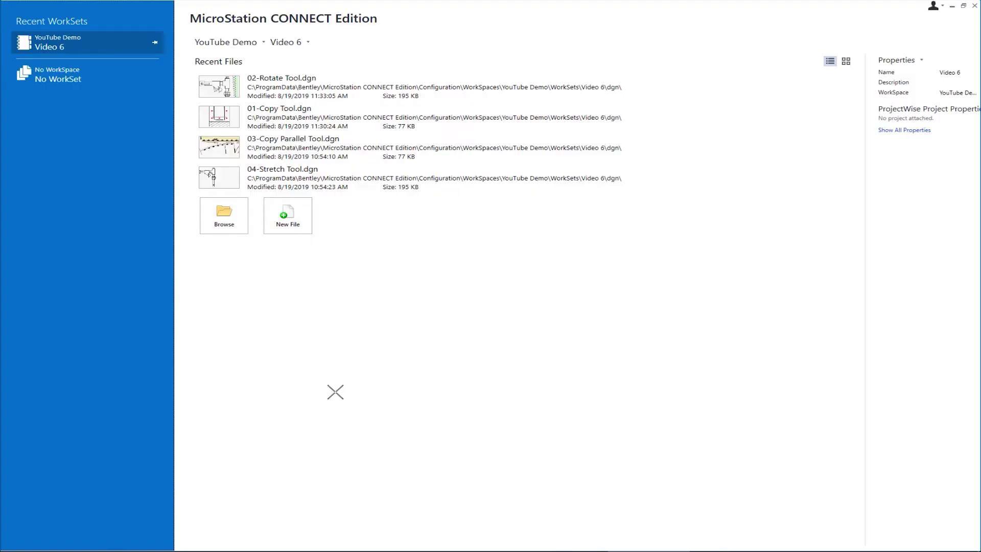
Open 03-Copy Parallel Tool.dgn and start Move Parallel with Use Active Attributes and Make Copy enabled
click(219, 146)
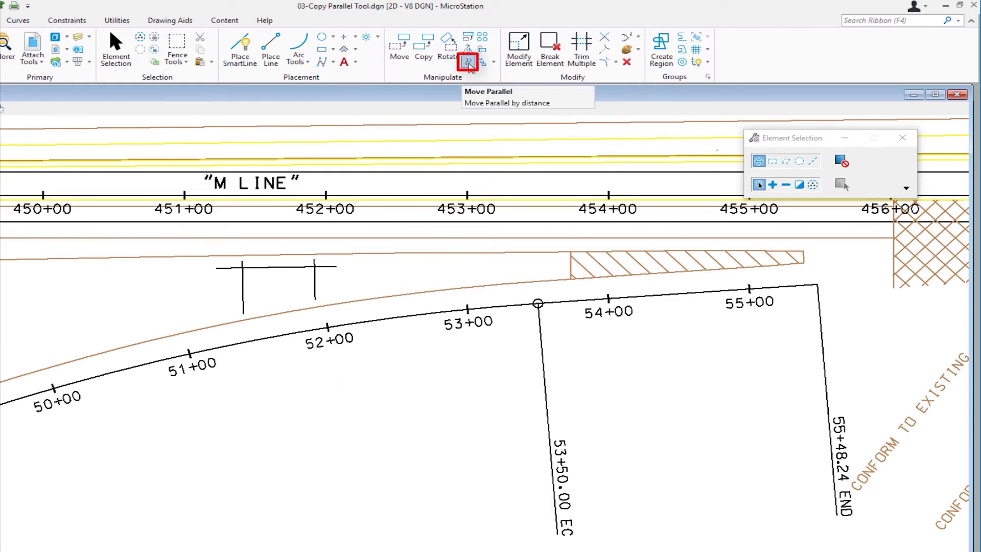
click(468, 64)
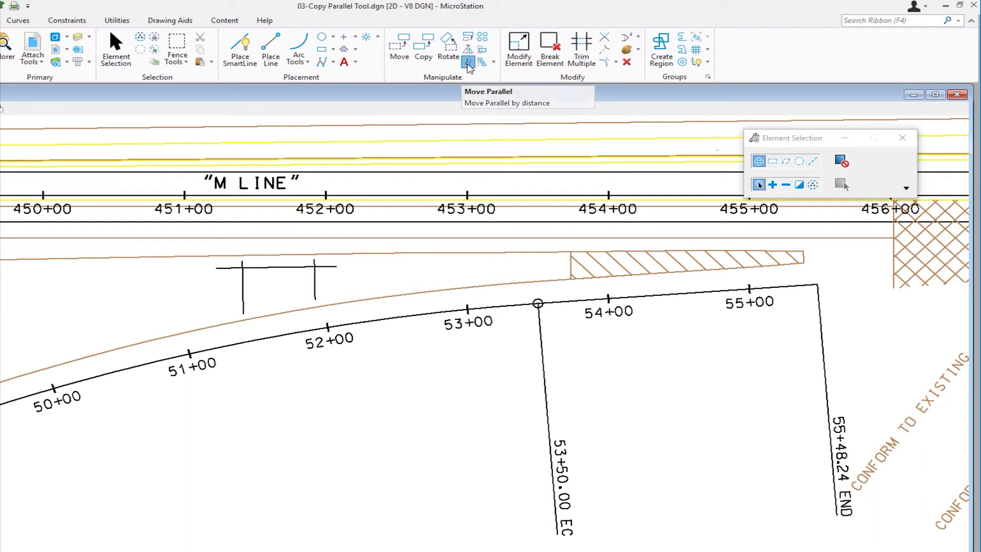
click(821, 163)
click(820, 162)
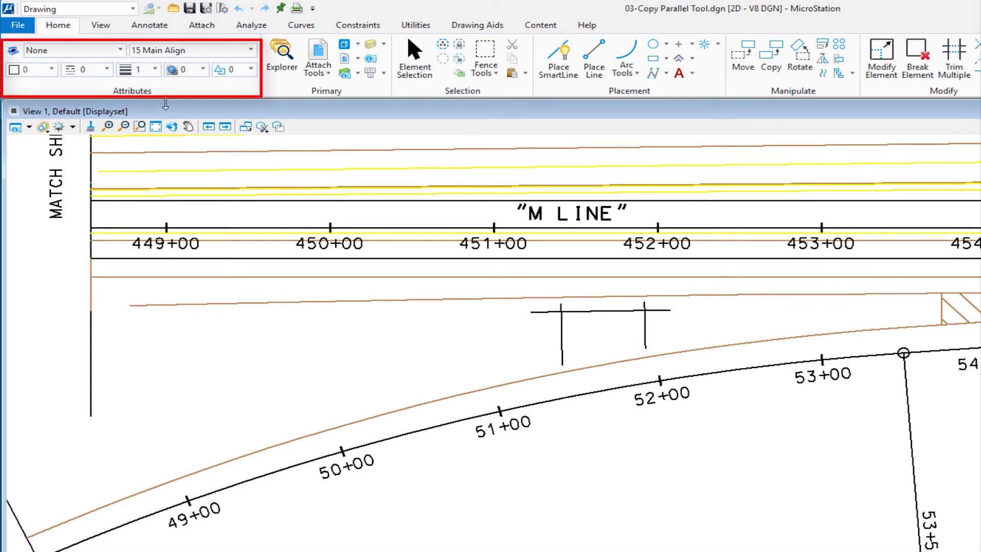
Match the active attributes to the brown edge line (level 24 Oblit_ACRsurf, color 7) and copy the curved alignment parallel on its lower side
click(188, 126)
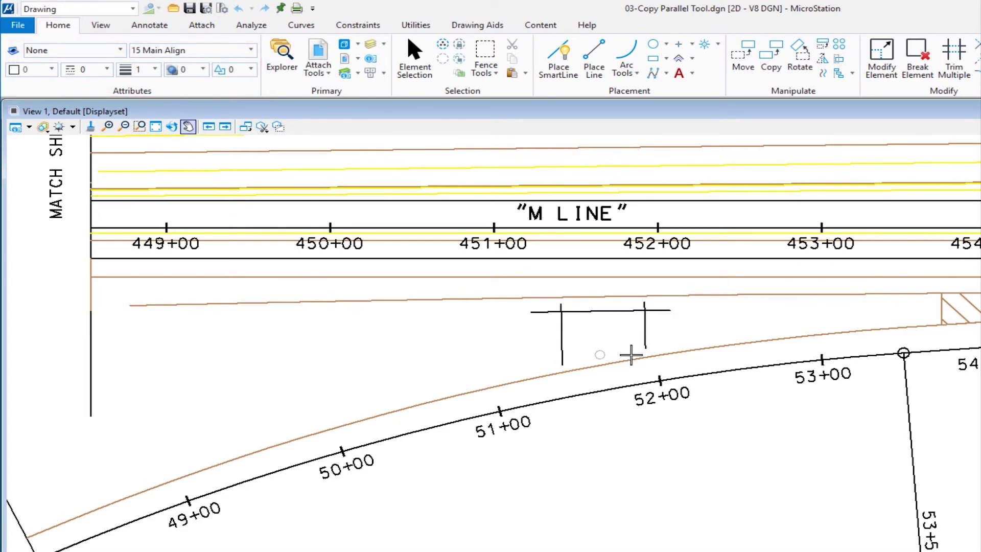
click(706, 346)
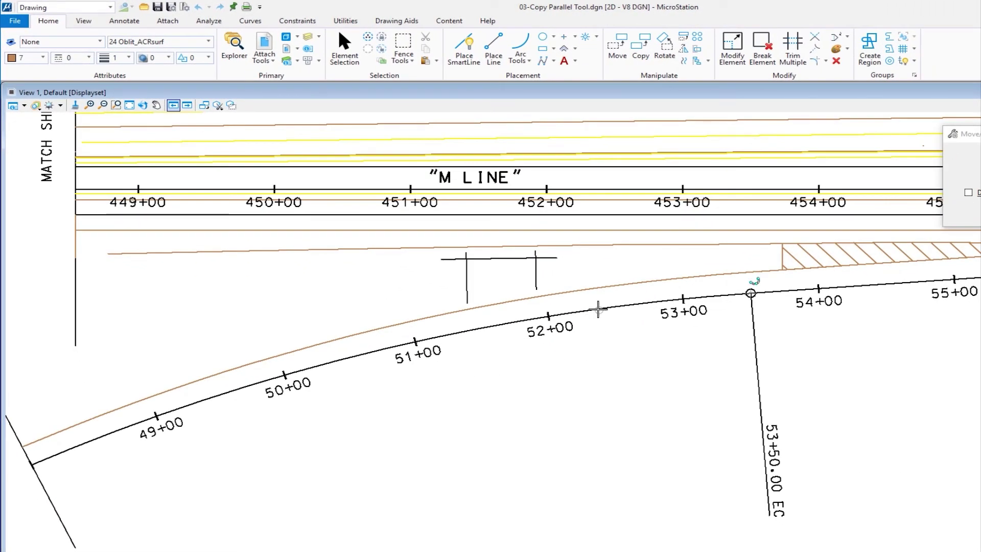
click(595, 308)
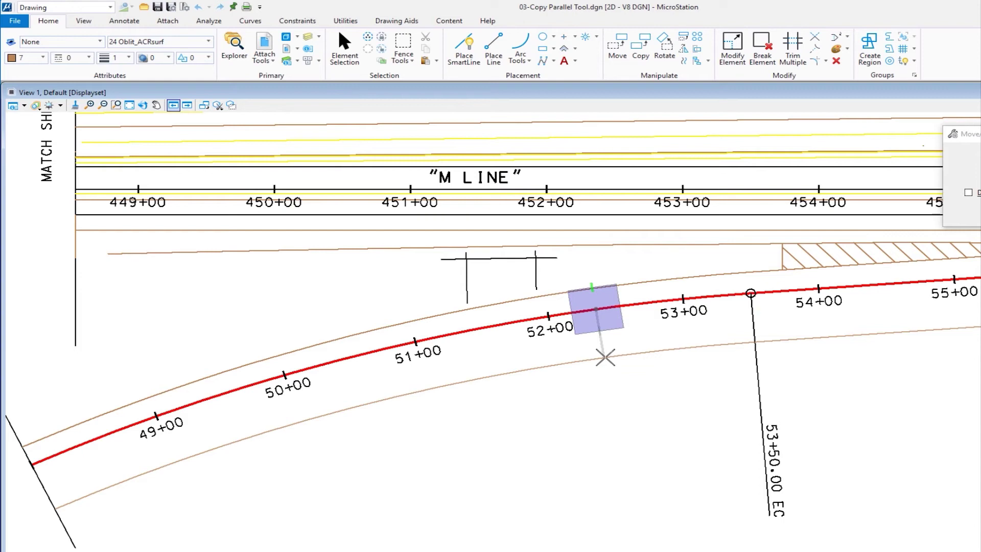
click(605, 358)
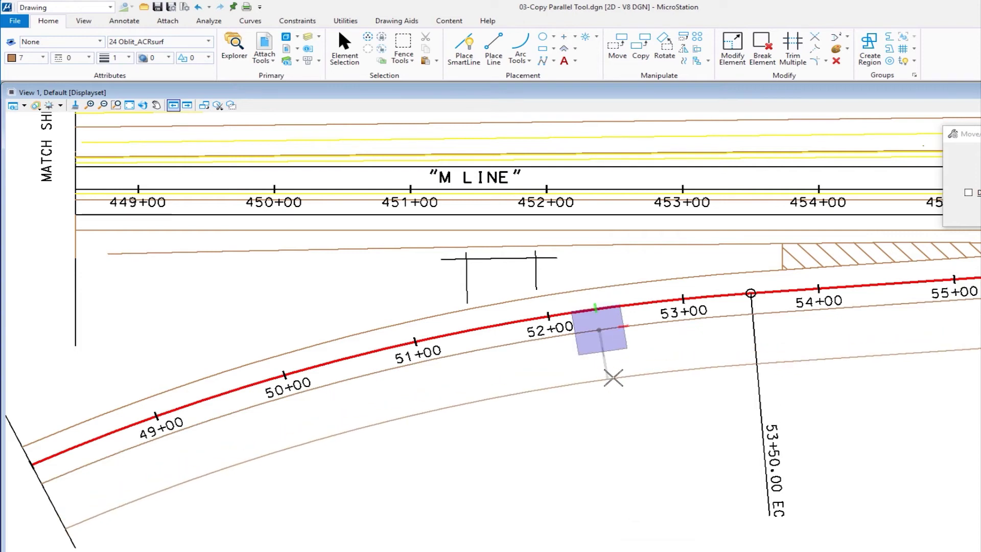
right_click(608, 378)
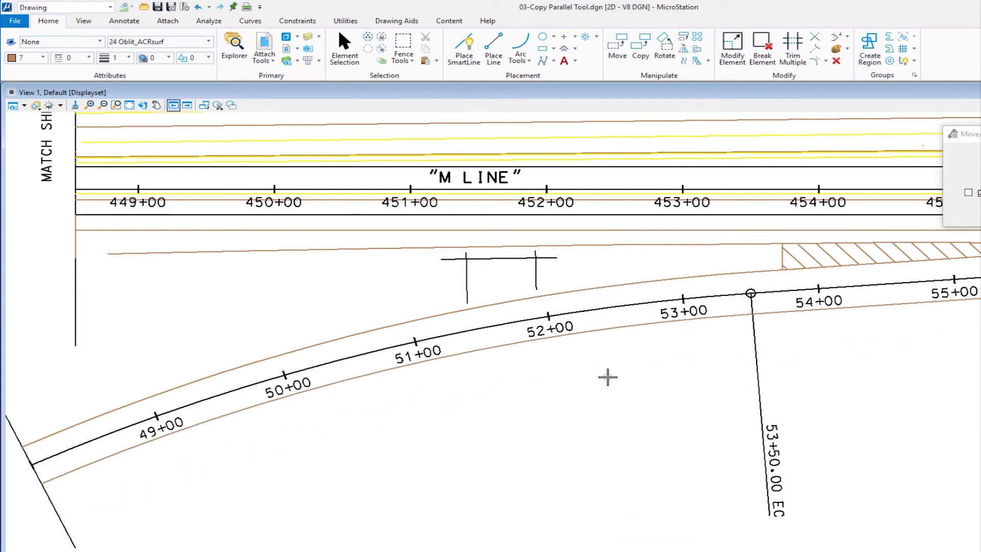
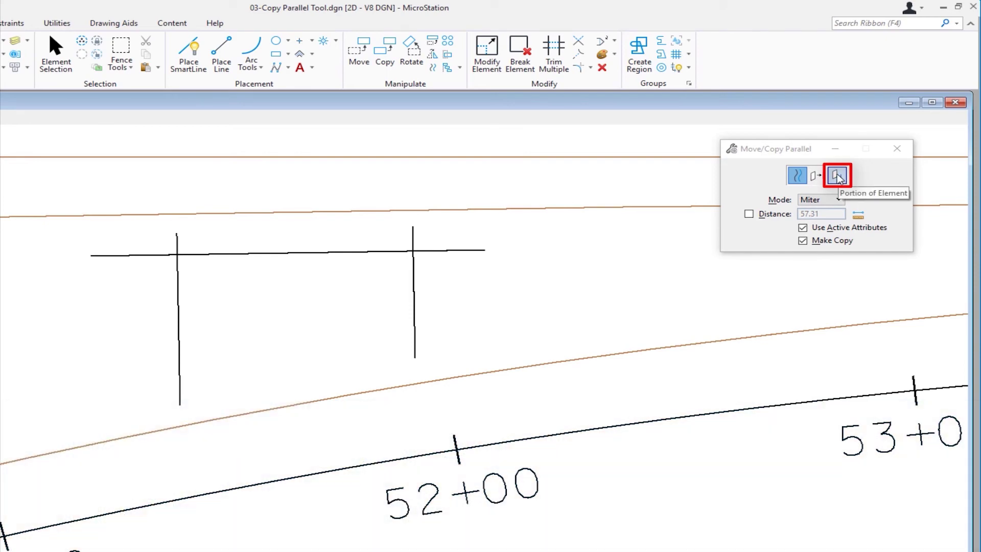
Copy the alignment portion around station 52+00 parallel to the lower end of the shorter vertical line, using the Portion of Element method in Miter mode
click(837, 175)
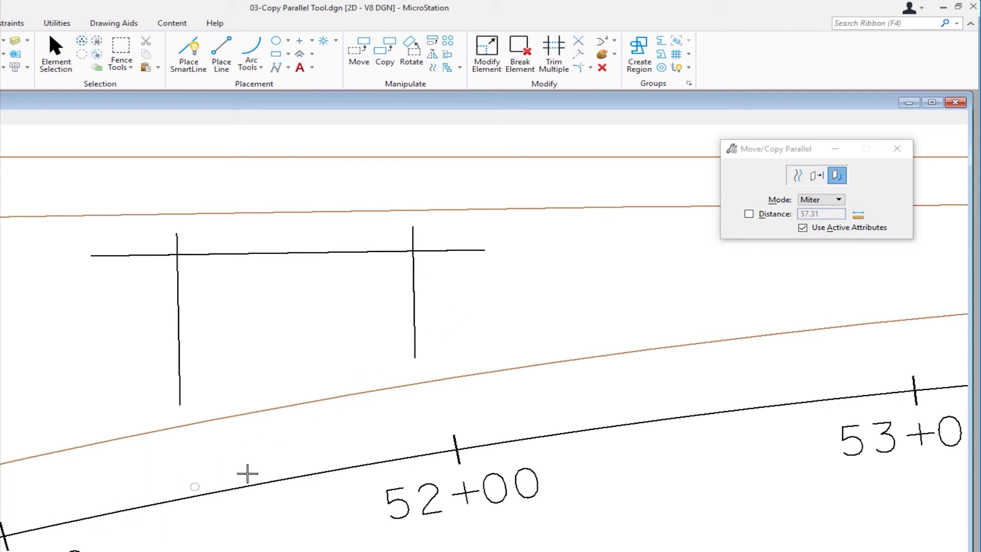
click(542, 435)
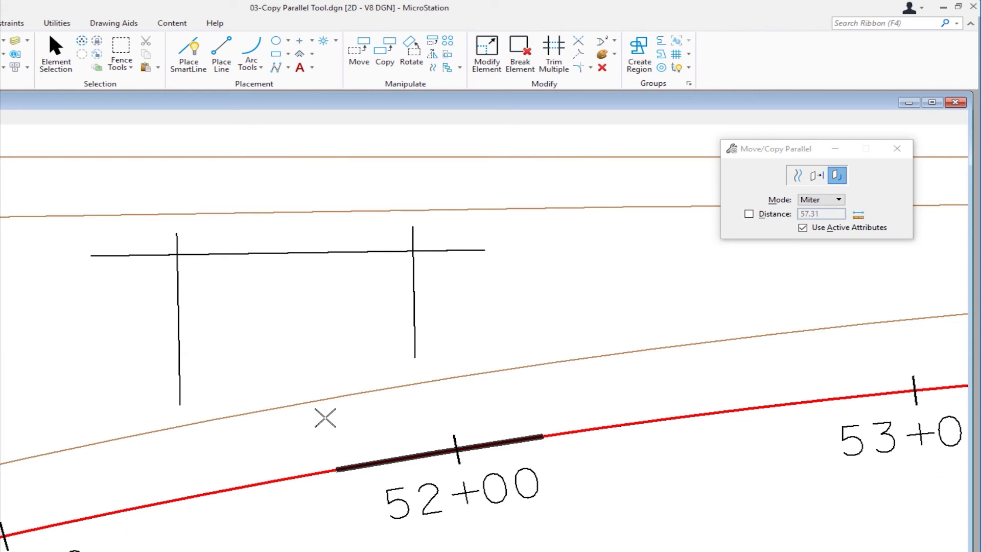
click(125, 481)
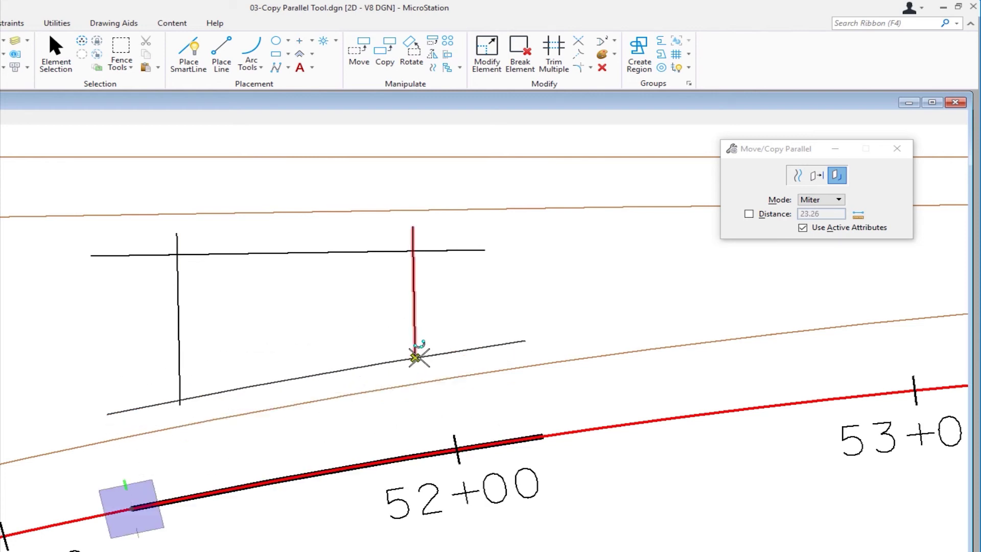
click(415, 356)
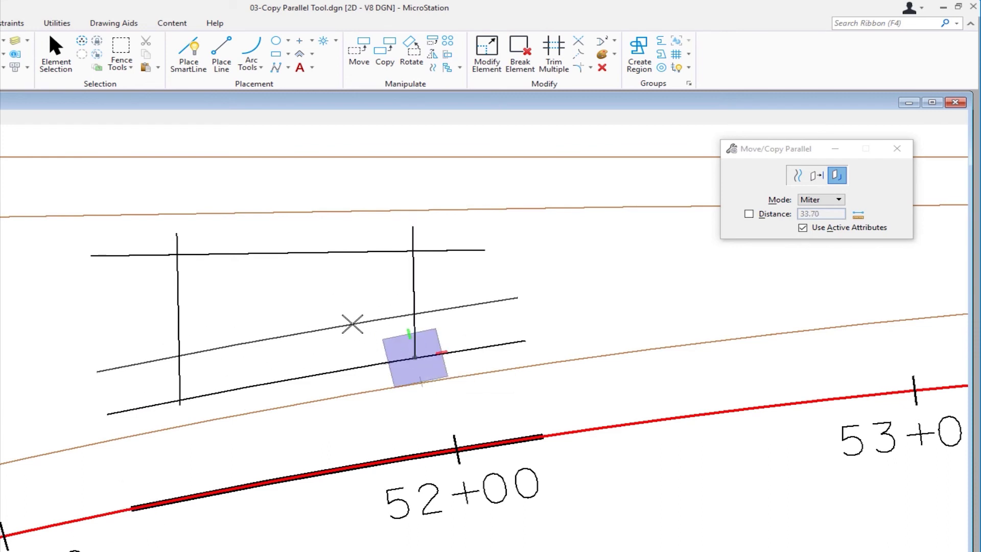
right_click(352, 323)
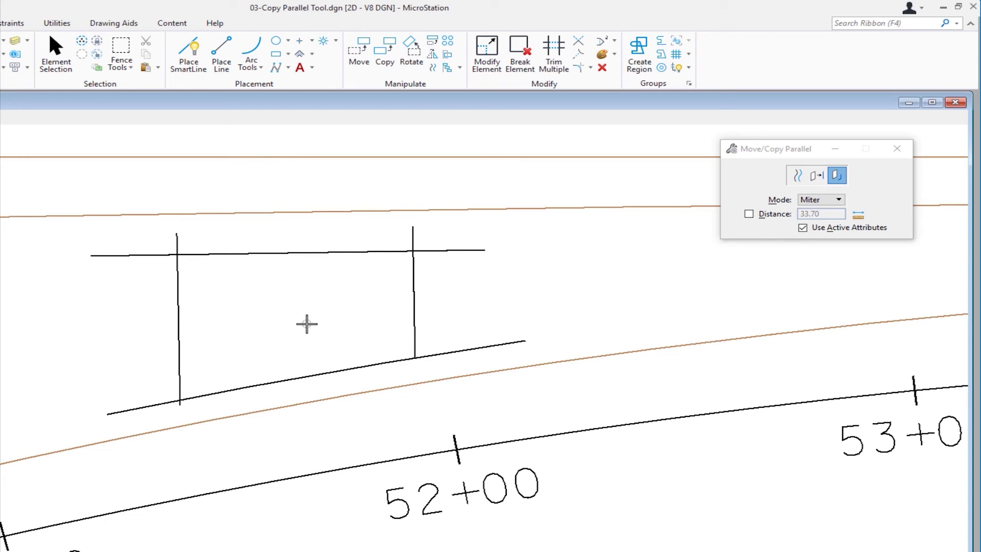
Create a closed region by flooding the area between the four crossing lines, with no fill, Keep Original off and a maximum gap of 4.00
click(647, 61)
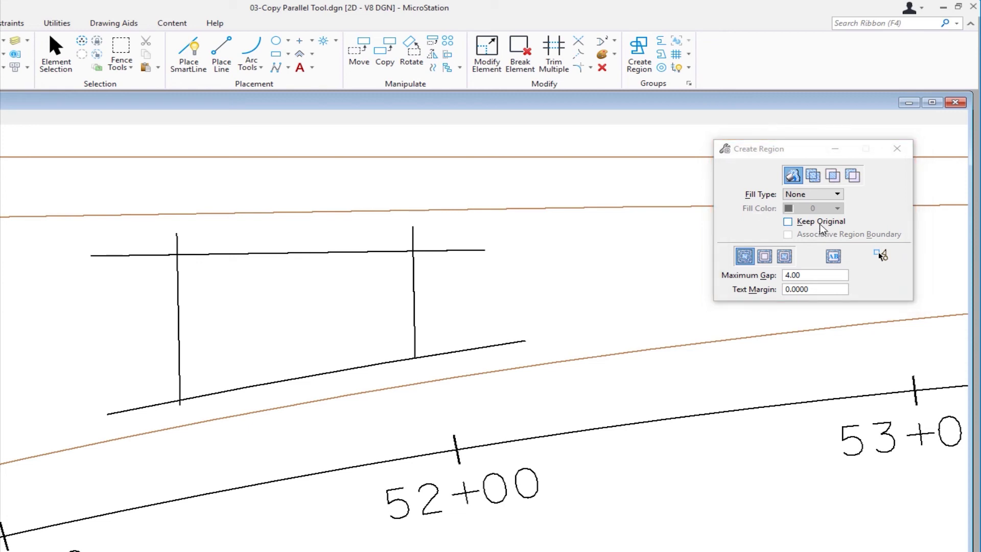
click(299, 316)
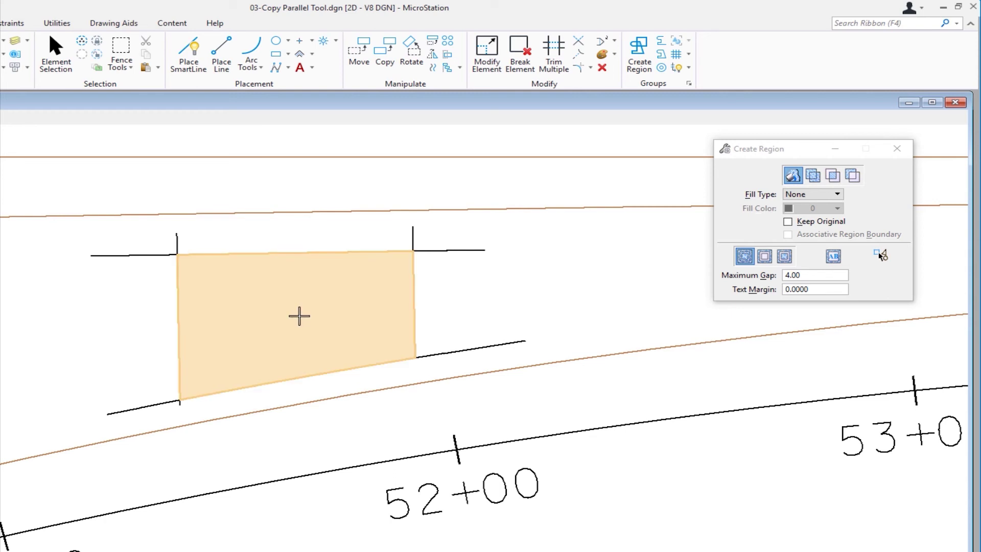
click(296, 316)
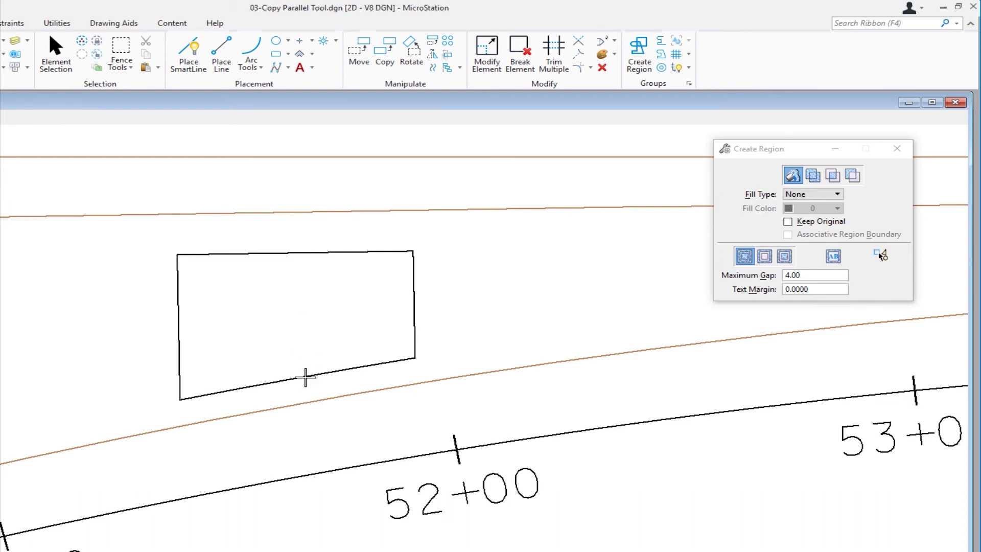
right_click(506, 319)
click(543, 334)
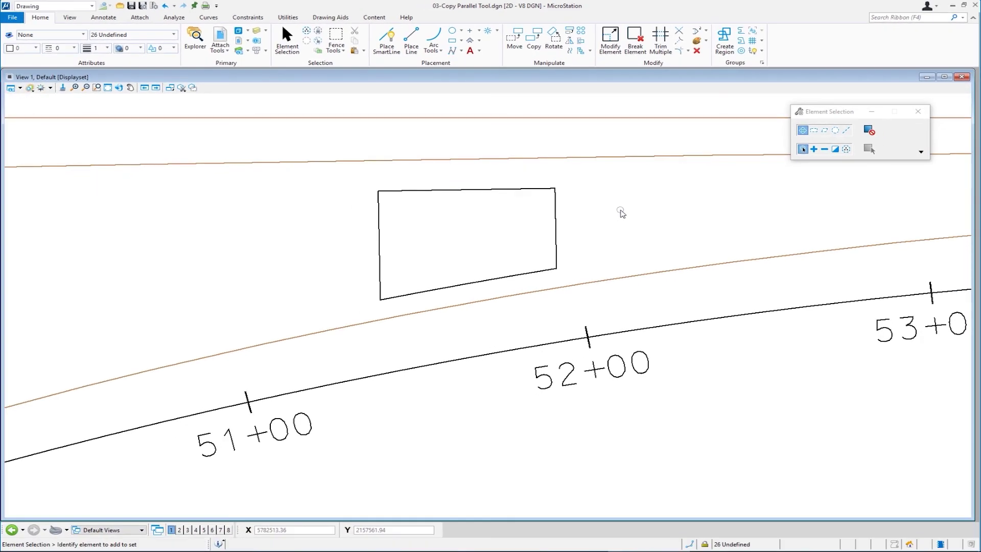
Close the current drawing, open 04-Stretch Tool.dgn and start the Stretch Element command
key(ctrl+w)
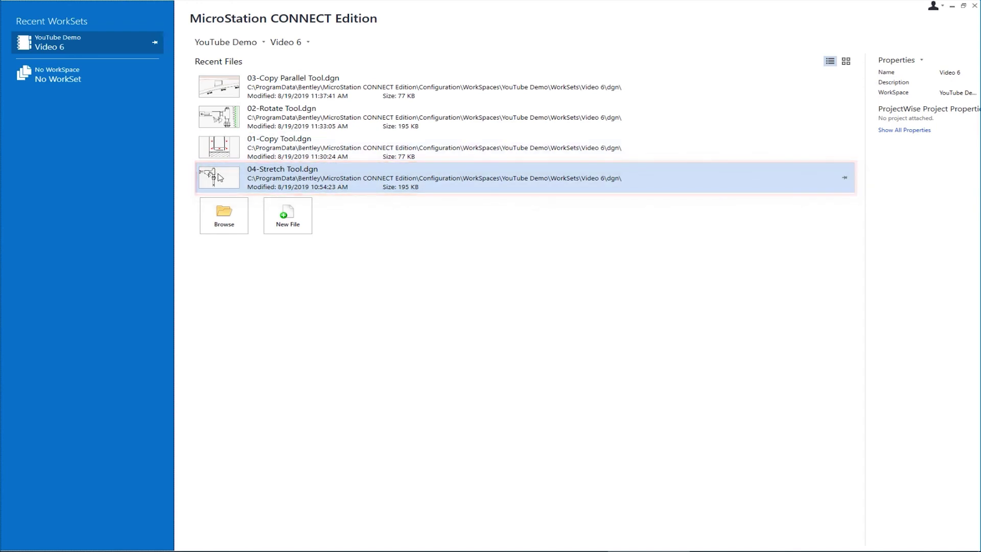
click(220, 177)
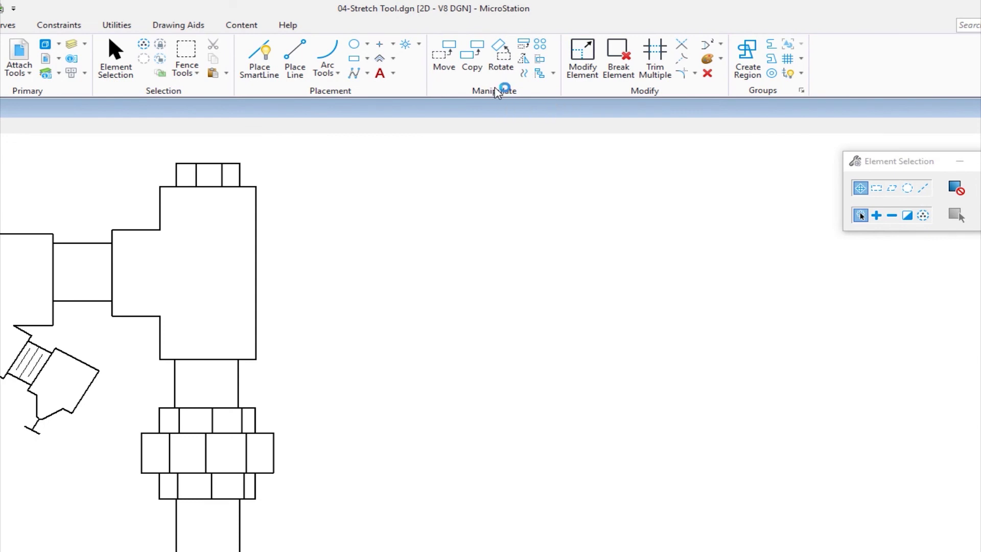
click(541, 60)
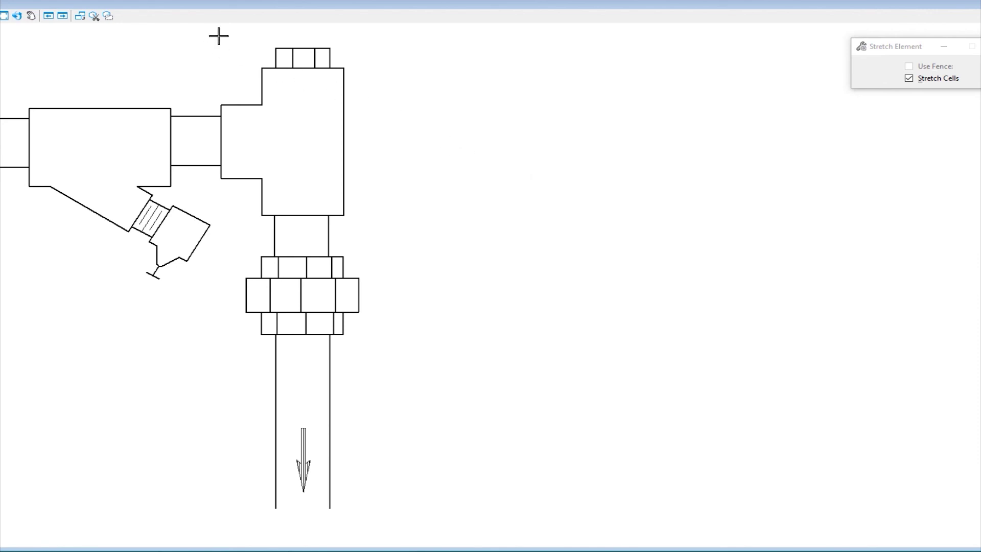
Enclose the tee, union and outlet pipe in a stretch block and stretch them horizontally away from the valve, lengthening the connecting pipe
drag(217, 39, 383, 517)
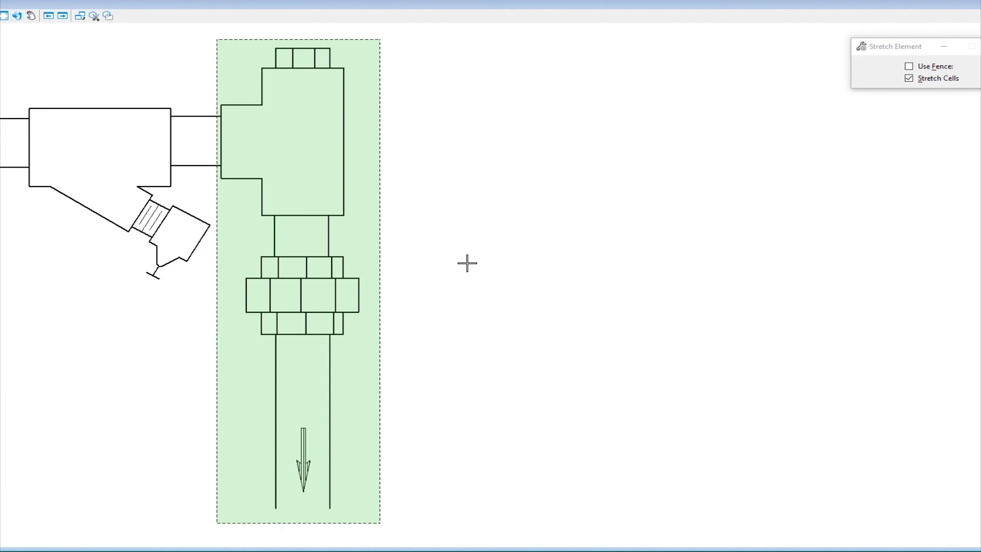
click(303, 215)
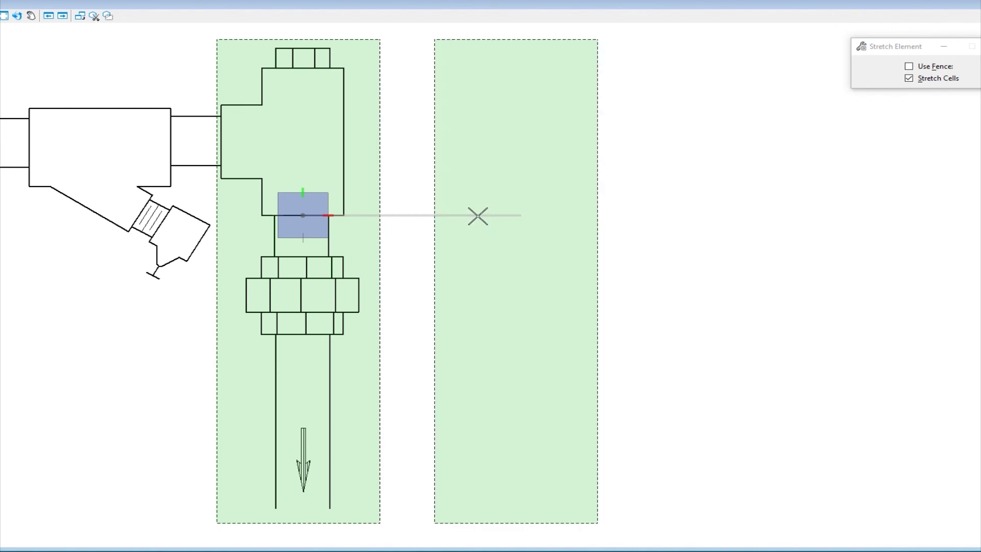
click(478, 215)
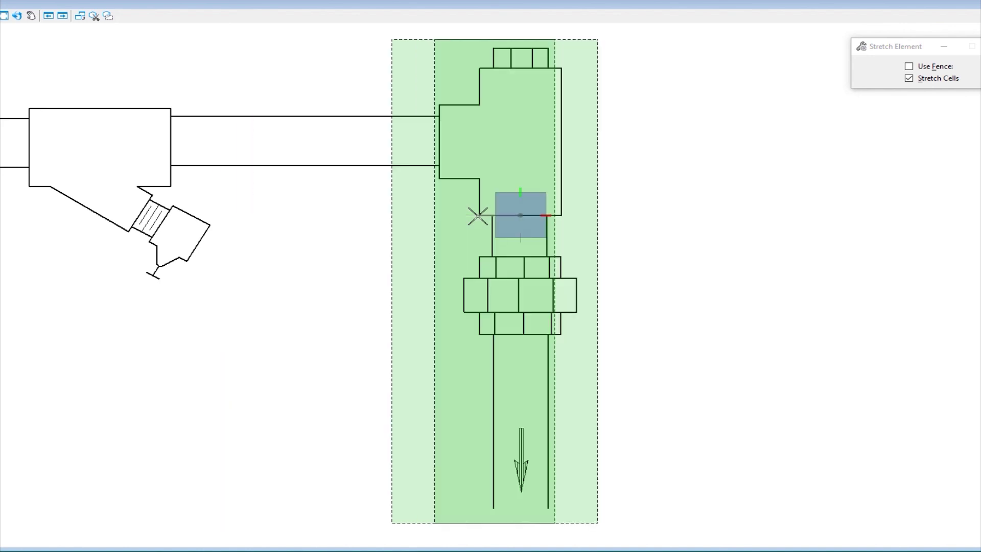